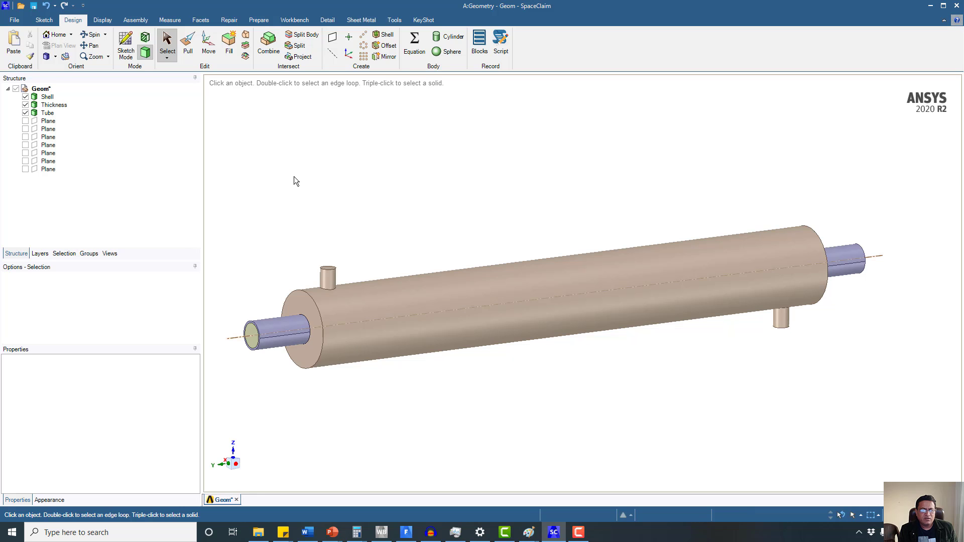
- Examine the inner tube, its surrounding thickness body and the outer shell at the exchanger's tube end
{"action": "mouse_move", "coordinate": [306, 188]}
{"action": "middle_mouse_down"}
{"action": "mouse_move", "coordinate": [320, 196]}
{"action": "mouse_move", "coordinate": [310, 159]}
{"action": "mouse_move", "coordinate": [457, 186]}
{"action": "mouse_move", "coordinate": [330, 179]}
{"action": "mouse_move", "coordinate": [410, 186]}
{"action": "middle_mouse_up"}
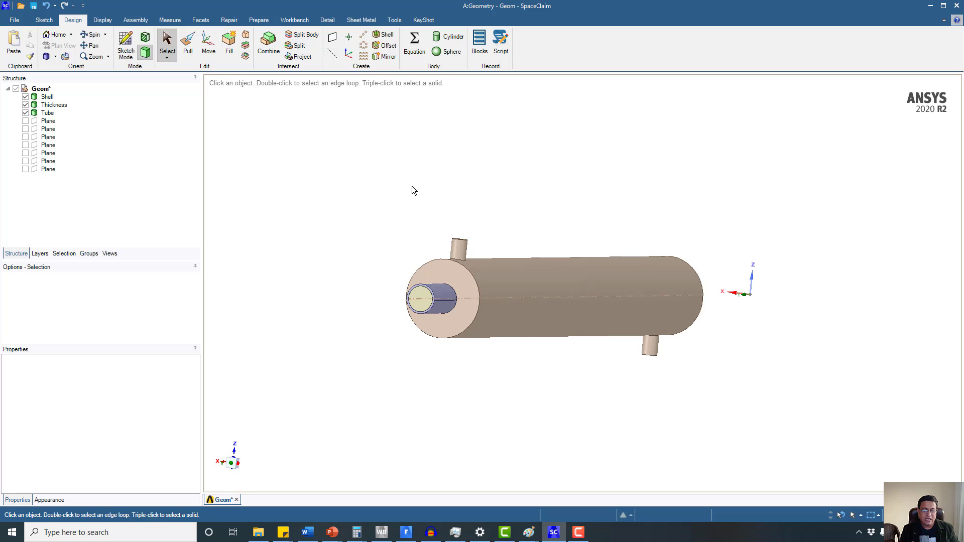
{"action": "mouse_move", "coordinate": [448, 222]}
{"action": "middle_mouse_down"}
{"action": "mouse_move", "coordinate": [408, 244]}
{"action": "mouse_move", "coordinate": [301, 269]}
{"action": "mouse_move", "coordinate": [276, 239]}
{"action": "mouse_move", "coordinate": [283, 271]}
{"action": "middle_mouse_up"}
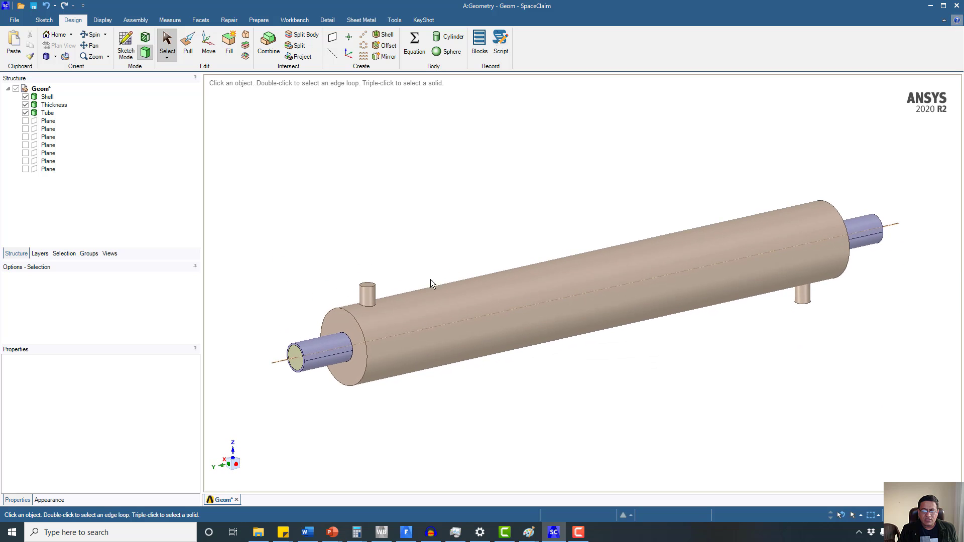
{"action": "left_click", "coordinate": [486, 282]}
{"action": "left_click", "coordinate": [297, 359]}
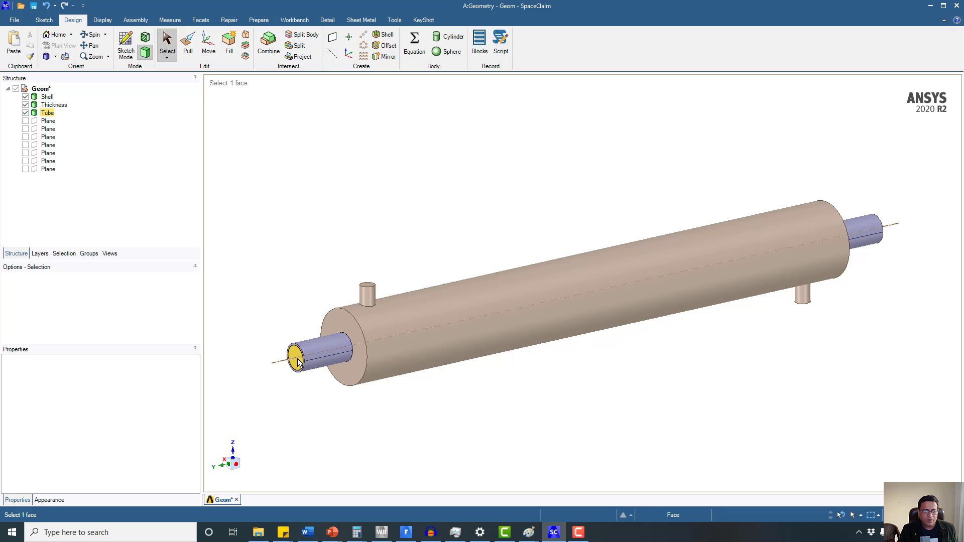
{"action": "scroll", "coordinate": [297, 356], "scroll_direction": "up", "scroll_amount": 2}
{"action": "scroll", "coordinate": [297, 356], "scroll_direction": "down", "scroll_amount": 1}
{"action": "scroll", "coordinate": [298, 357], "scroll_direction": "up", "scroll_amount": 5}
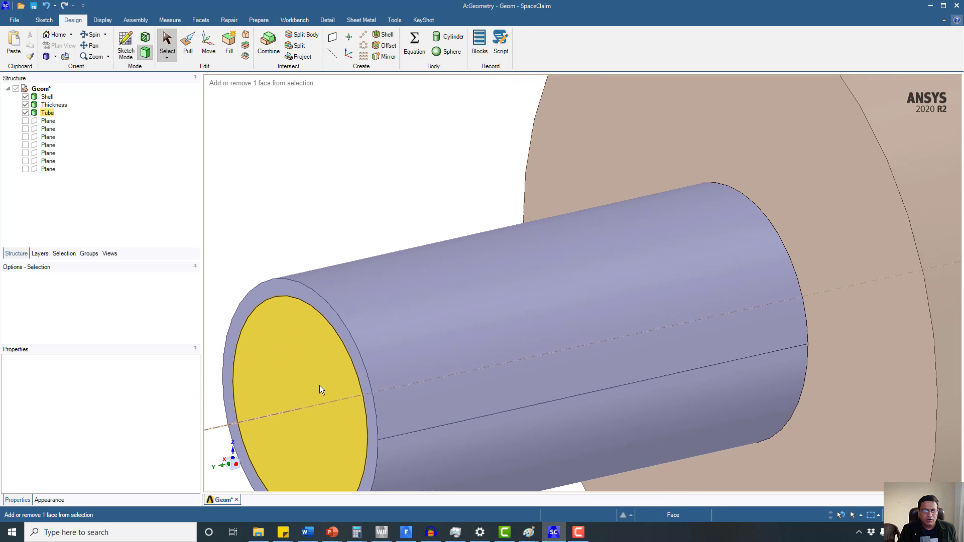
{"action": "scroll", "coordinate": [654, 114], "scroll_direction": "down", "scroll_amount": 4}
{"action": "scroll", "coordinate": [721, 224], "scroll_direction": "down", "scroll_amount": 4}
{"action": "middle_click_drag", "start_coordinate": [698, 221], "coordinate": [394, 262], "text": "shift"}
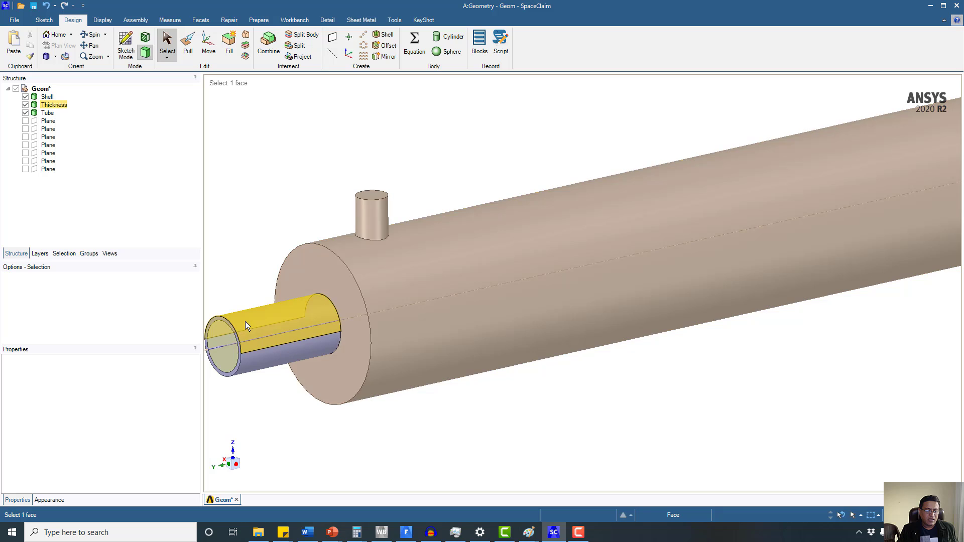
{"action": "scroll", "coordinate": [241, 330], "scroll_direction": "up", "scroll_amount": 6}
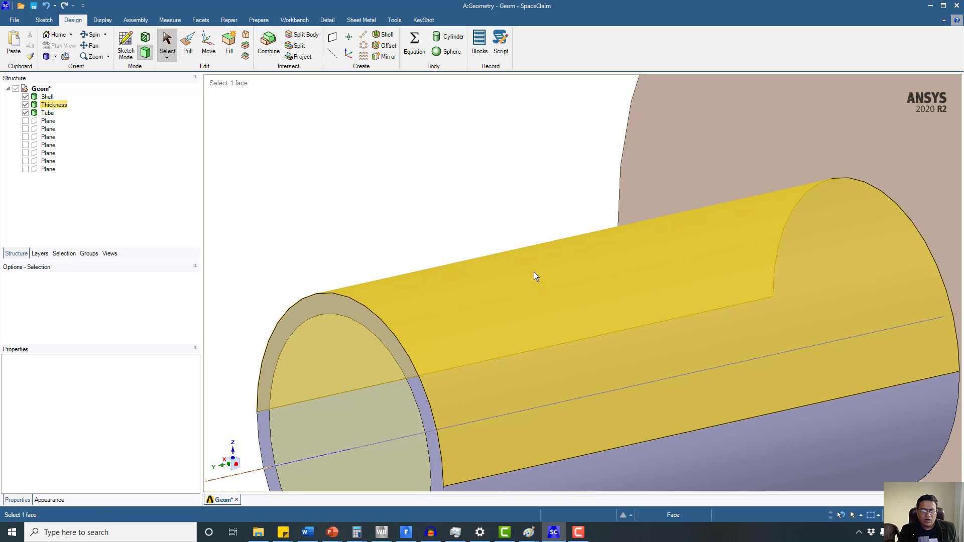
{"action": "scroll", "coordinate": [535, 279], "scroll_direction": "down", "scroll_amount": 4}
{"action": "scroll", "coordinate": [535, 279], "scroll_direction": "down", "scroll_amount": 4}
{"action": "middle_click_drag", "start_coordinate": [552, 280], "coordinate": [393, 302], "text": "ctrl"}
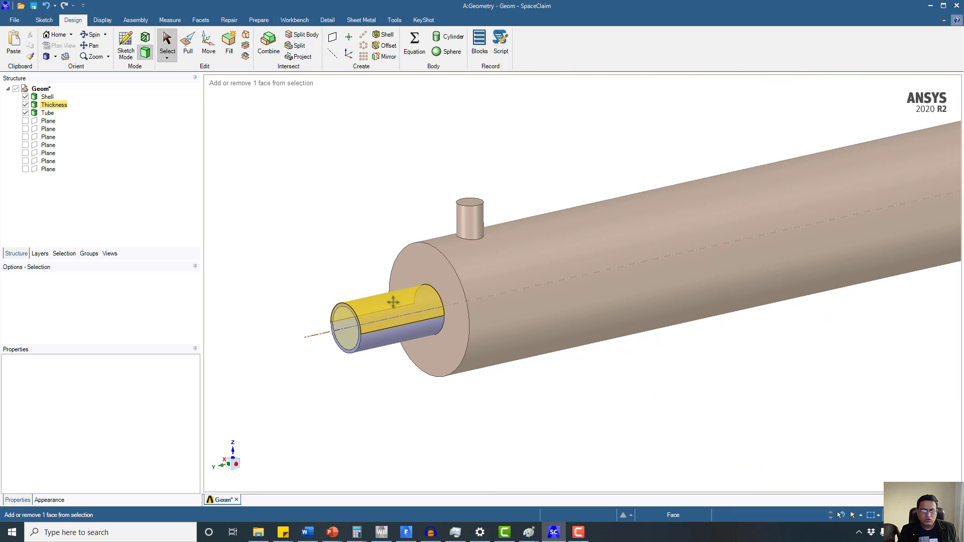
{"action": "middle_click_drag", "start_coordinate": [455, 291], "coordinate": [437, 306], "text": "ctrl"}
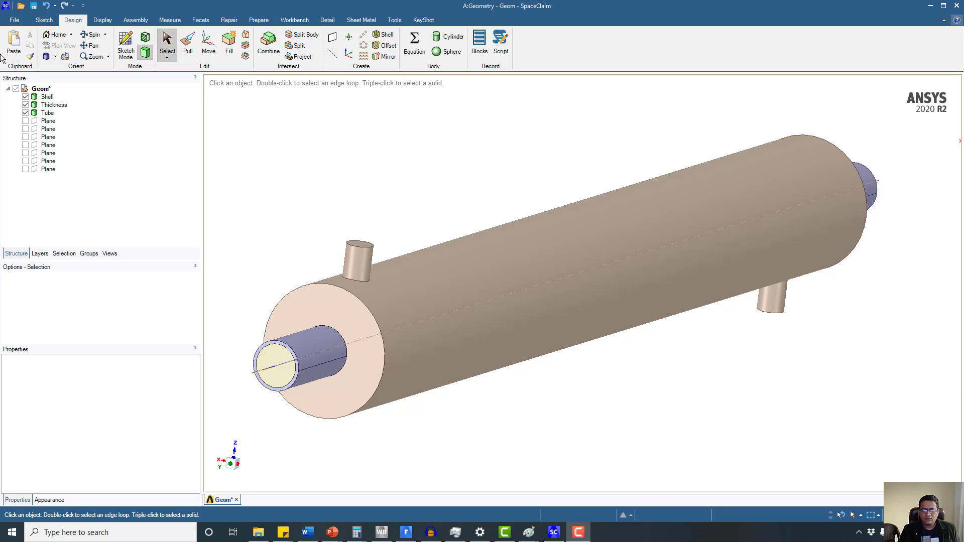
- Inspect the shell, its two side nozzles and both tube ends from several sides
{"action": "middle_click_drag", "start_coordinate": [430, 246], "coordinate": [583, 197]}
{"action": "scroll", "coordinate": [525, 210], "scroll_direction": "up", "scroll_amount": 4}
{"action": "scroll", "coordinate": [525, 209], "scroll_direction": "down", "scroll_amount": 6}
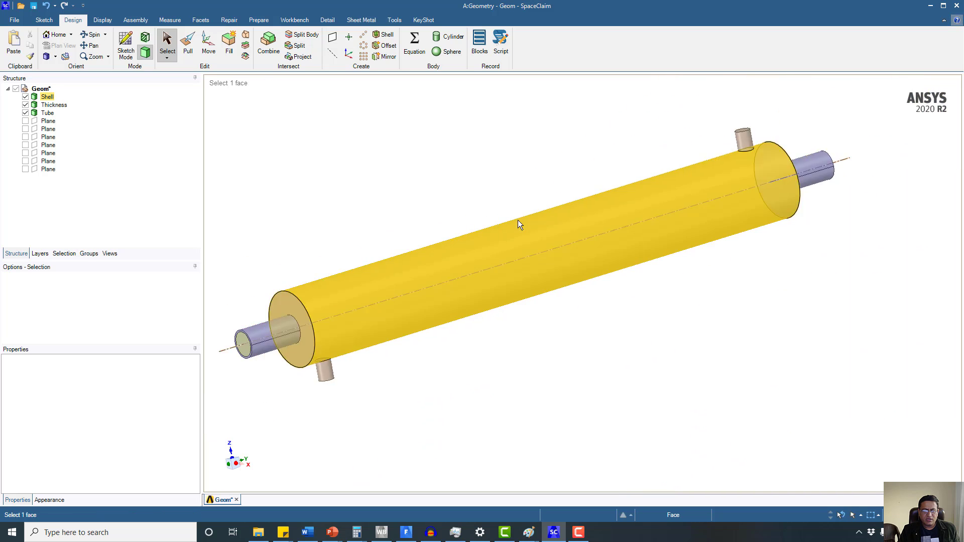
{"action": "mouse_move", "coordinate": [474, 242]}
{"action": "middle_mouse_down"}
{"action": "mouse_move", "coordinate": [398, 269]}
{"action": "mouse_move", "coordinate": [429, 271]}
{"action": "mouse_move", "coordinate": [617, 154]}
{"action": "middle_mouse_up"}
{"action": "middle_click_drag", "start_coordinate": [561, 184], "coordinate": [297, 282]}
{"action": "mouse_move", "coordinate": [383, 277]}
{"action": "middle_mouse_down"}
{"action": "mouse_move", "coordinate": [359, 271]}
{"action": "mouse_move", "coordinate": [370, 276]}
{"action": "mouse_move", "coordinate": [350, 293]}
{"action": "mouse_move", "coordinate": [371, 301]}
{"action": "mouse_move", "coordinate": [338, 245]}
{"action": "mouse_move", "coordinate": [357, 155]}
{"action": "mouse_move", "coordinate": [366, 178]}
{"action": "mouse_move", "coordinate": [300, 198]}
{"action": "mouse_move", "coordinate": [336, 194]}
{"action": "middle_mouse_up"}
{"action": "scroll", "coordinate": [363, 208], "scroll_direction": "up", "scroll_amount": 3}
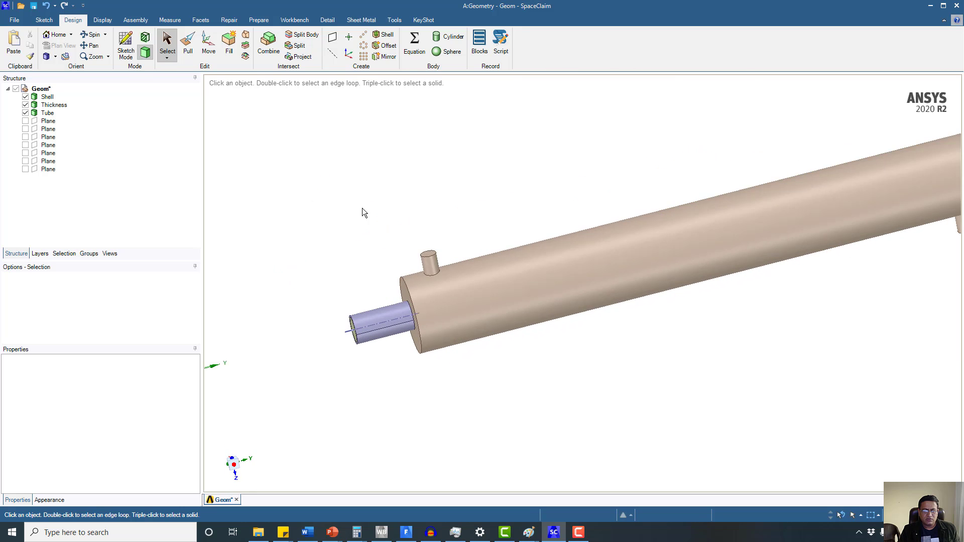
{"action": "scroll", "coordinate": [364, 212], "scroll_direction": "down", "scroll_amount": 3}
{"action": "left_click", "coordinate": [376, 253]}
{"action": "triple_click", "coordinate": [407, 259]}
{"action": "scroll", "coordinate": [727, 204], "scroll_direction": "up", "scroll_amount": 3}
{"action": "left_click", "coordinate": [742, 181]}
{"action": "middle_click_drag", "start_coordinate": [743, 181], "coordinate": [723, 176]}
{"action": "middle_click_drag", "start_coordinate": [512, 223], "coordinate": [768, 215], "text": "ctrl"}
{"action": "scroll", "coordinate": [607, 257], "scroll_direction": "up", "scroll_amount": 3}
{"action": "scroll", "coordinate": [549, 259], "scroll_direction": "down", "scroll_amount": 4}
{"action": "middle_click_drag", "start_coordinate": [480, 278], "coordinate": [423, 249], "text": "ctrl"}
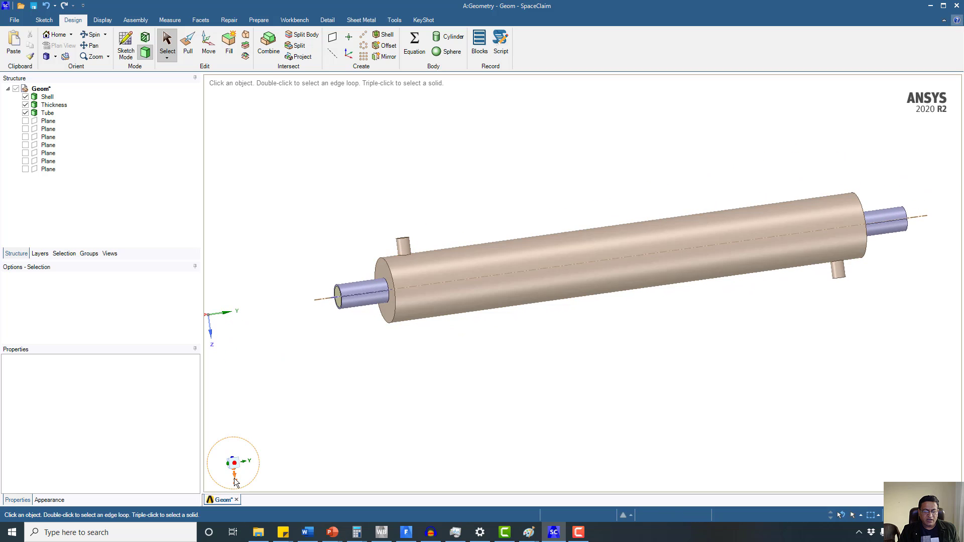
- Check how the two shell nozzles are oriented relative to the coordinate axes, with all bodies in view
{"action": "middle_click_drag", "start_coordinate": [391, 256], "coordinate": [381, 278]}
{"action": "left_click", "coordinate": [383, 280]}
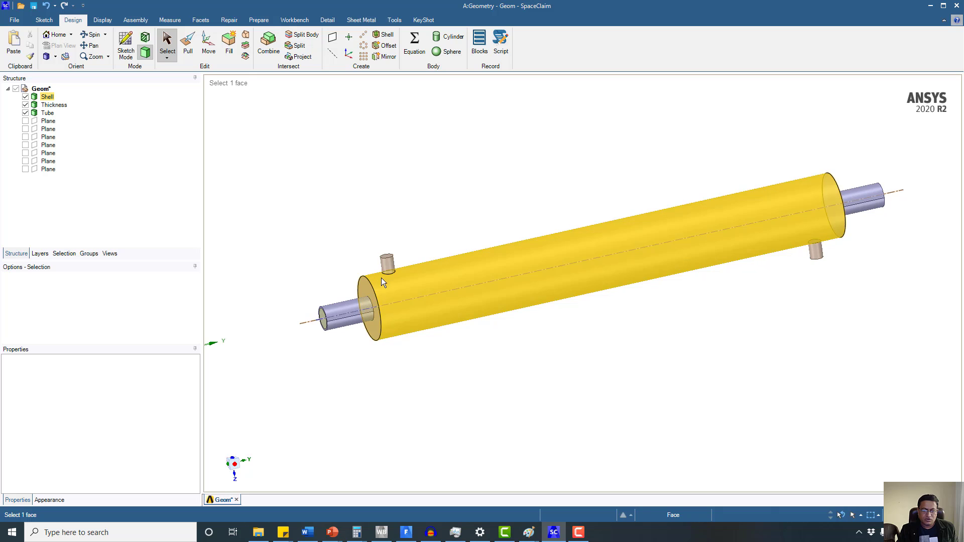
{"action": "middle_click_drag", "start_coordinate": [348, 305], "coordinate": [362, 281], "text": "ctrl"}
{"action": "left_click", "coordinate": [281, 438]}
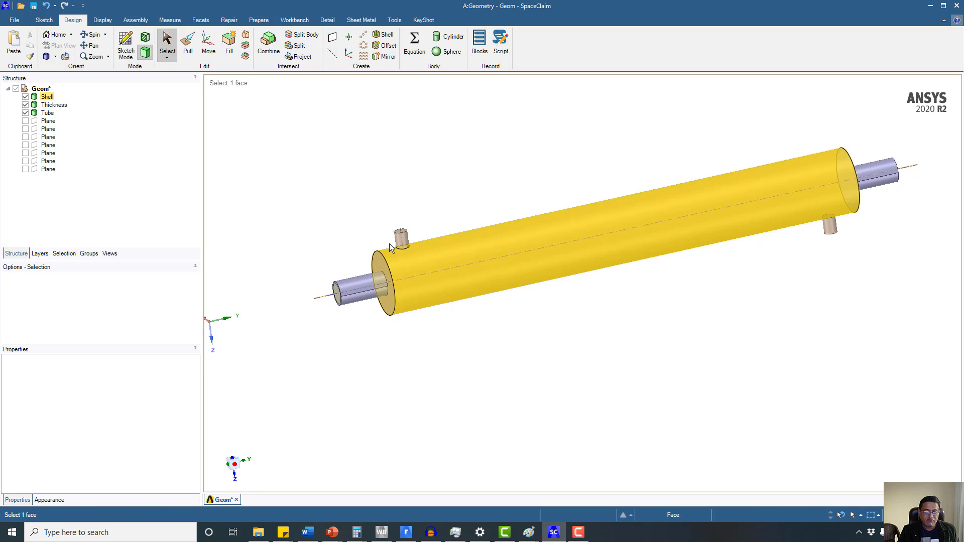
{"action": "left_click", "coordinate": [404, 231]}
{"action": "middle_click_drag", "start_coordinate": [406, 238], "coordinate": [384, 244]}
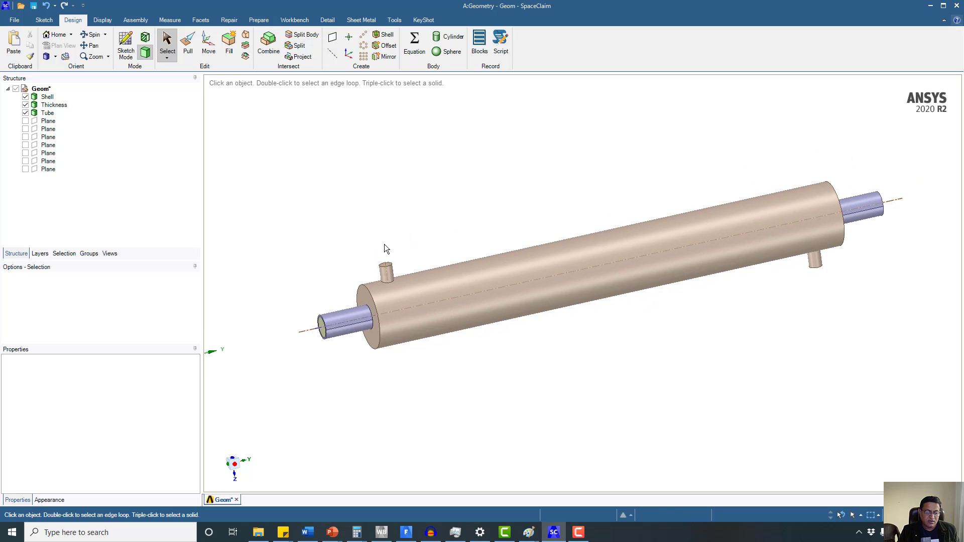
{"action": "left_click", "coordinate": [409, 276]}
{"action": "middle_click_drag", "start_coordinate": [389, 286], "coordinate": [454, 269]}
{"action": "middle_click_drag", "start_coordinate": [455, 269], "coordinate": [428, 278], "text": "ctrl"}
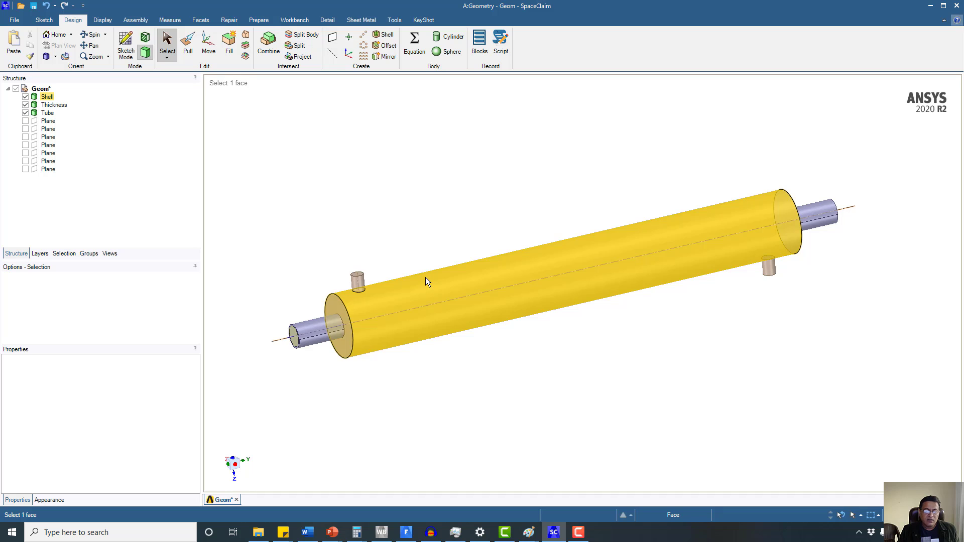
{"action": "left_click", "coordinate": [231, 101]}
{"action": "key", "text": "ctrl+a"}
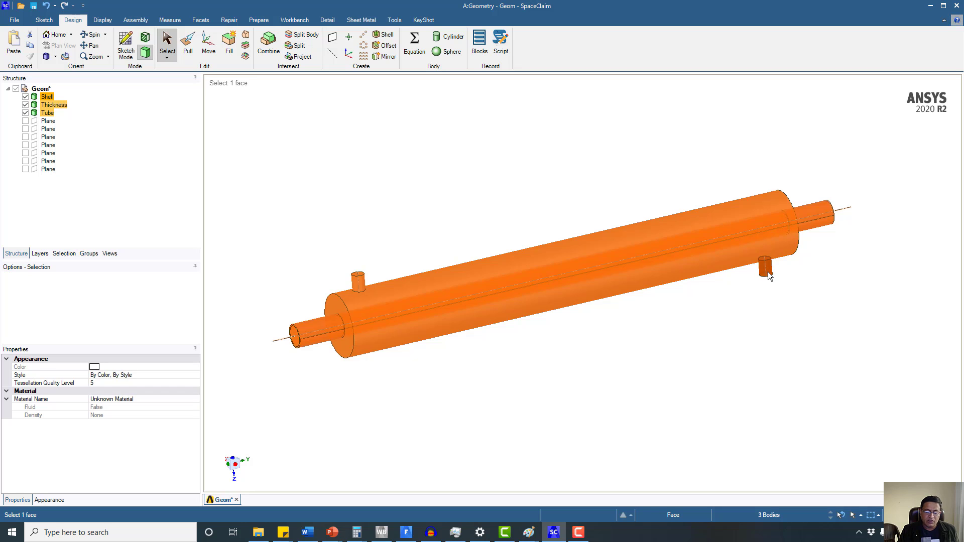
{"action": "mouse_move", "coordinate": [426, 272]}
{"action": "middle_mouse_down"}
{"action": "mouse_move", "coordinate": [417, 247]}
{"action": "mouse_move", "coordinate": [400, 251]}
{"action": "mouse_move", "coordinate": [343, 178]}
{"action": "mouse_move", "coordinate": [391, 229]}
{"action": "mouse_move", "coordinate": [378, 194]}
{"action": "mouse_move", "coordinate": [426, 222]}
{"action": "mouse_move", "coordinate": [377, 229]}
{"action": "mouse_move", "coordinate": [407, 235]}
{"action": "mouse_move", "coordinate": [409, 218]}
{"action": "mouse_move", "coordinate": [342, 224]}
{"action": "mouse_move", "coordinate": [343, 215]}
{"action": "mouse_move", "coordinate": [411, 218]}
{"action": "middle_mouse_up"}
{"action": "left_click", "coordinate": [432, 215]}
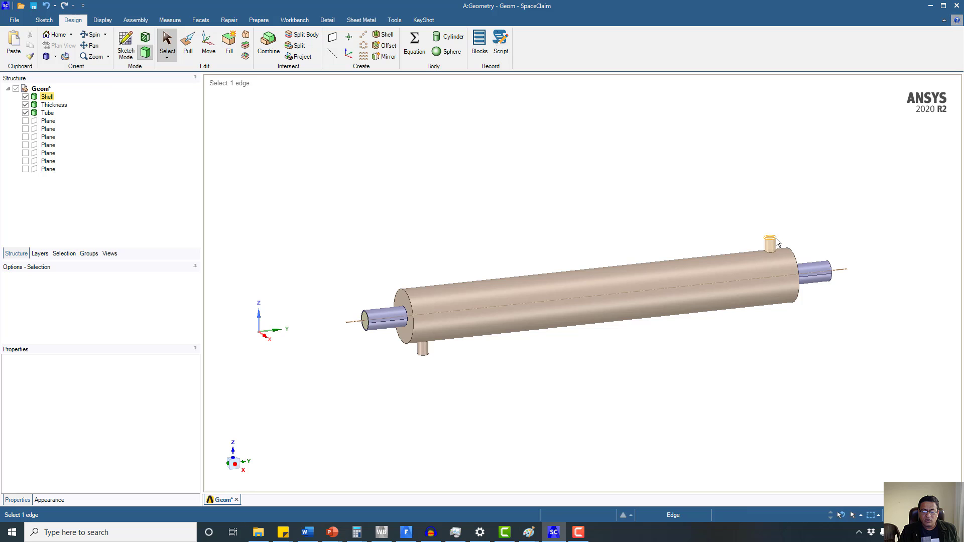
{"action": "middle_click_drag", "start_coordinate": [642, 232], "coordinate": [601, 242], "text": "ctrl"}
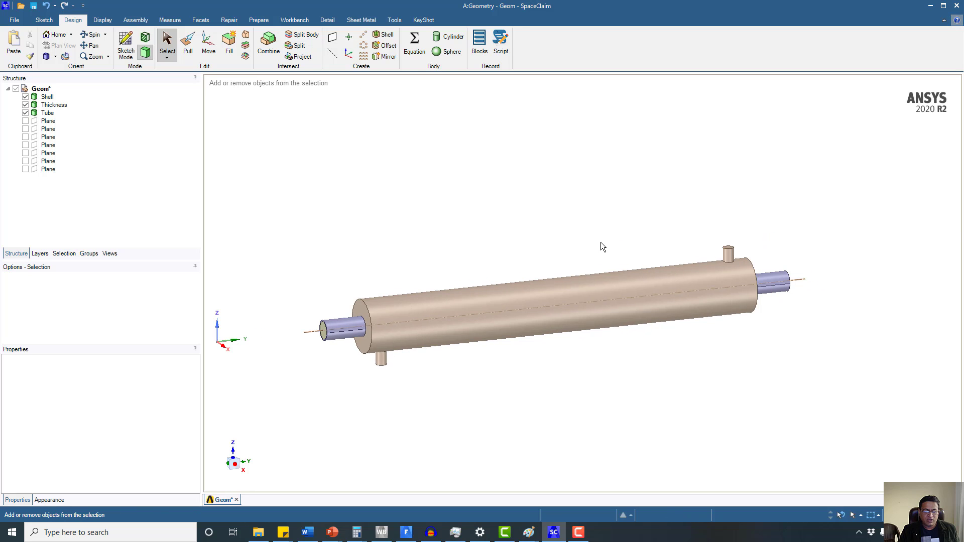
- Rotate all three bodies 180° about the vertical axis through the centre of the tube's end face, using Move
{"action": "key", "text": "ctrl+a"}
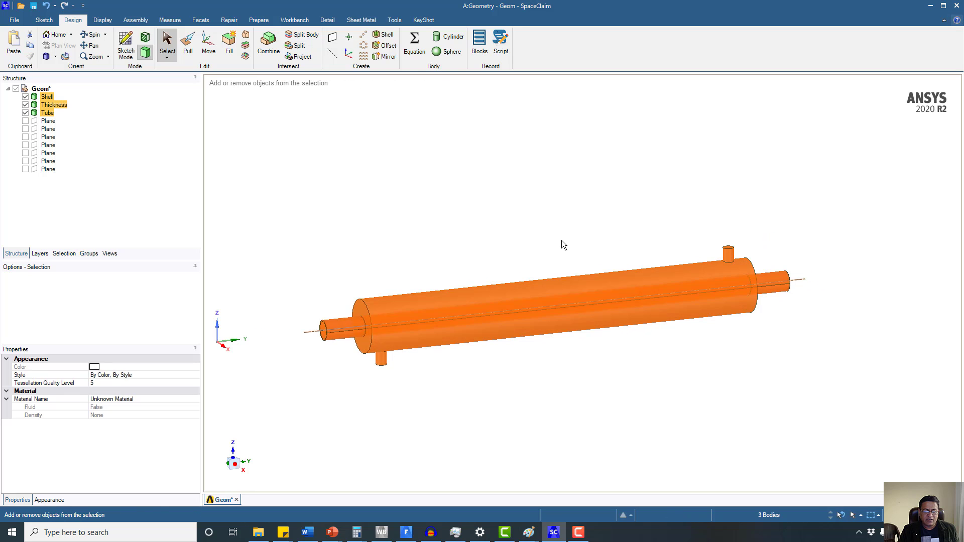
{"action": "left_click", "coordinate": [208, 50]}
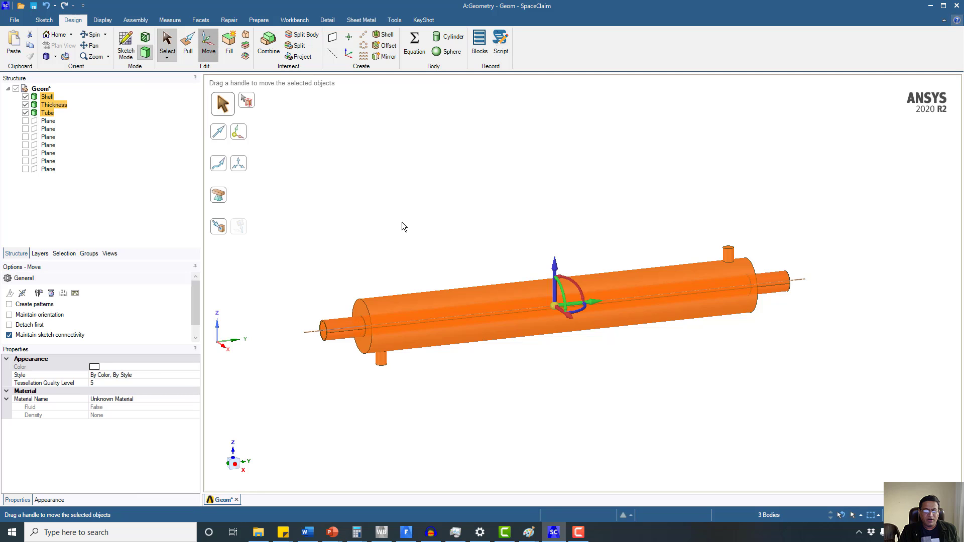
{"action": "left_click_drag", "start_coordinate": [553, 306], "coordinate": [331, 326]}
{"action": "left_click_drag", "start_coordinate": [222, 344], "coordinate": [317, 345]}
{"action": "middle_click_drag", "start_coordinate": [317, 346], "coordinate": [406, 259], "text": "shift"}
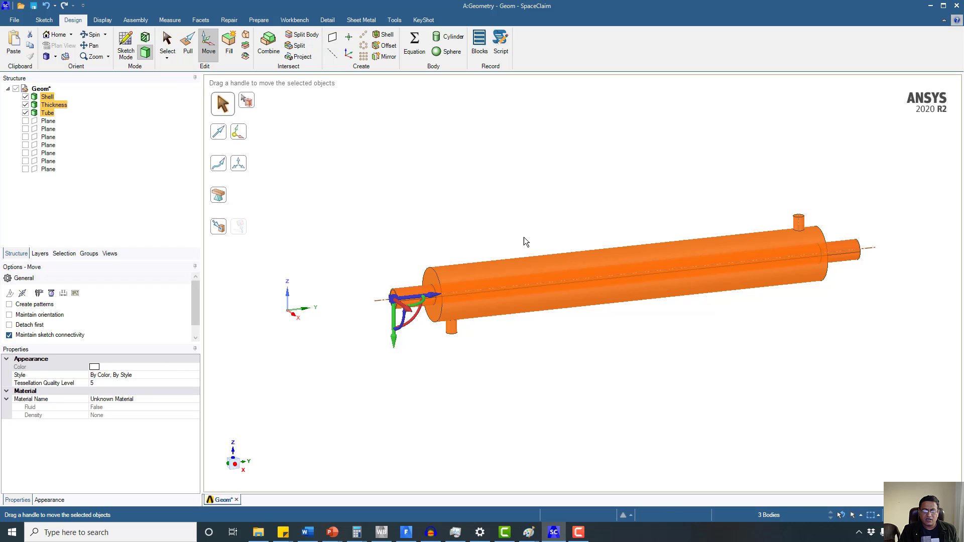
{"action": "left_click_drag", "start_coordinate": [398, 307], "coordinate": [326, 309]}
{"action": "type", "text": "18"}
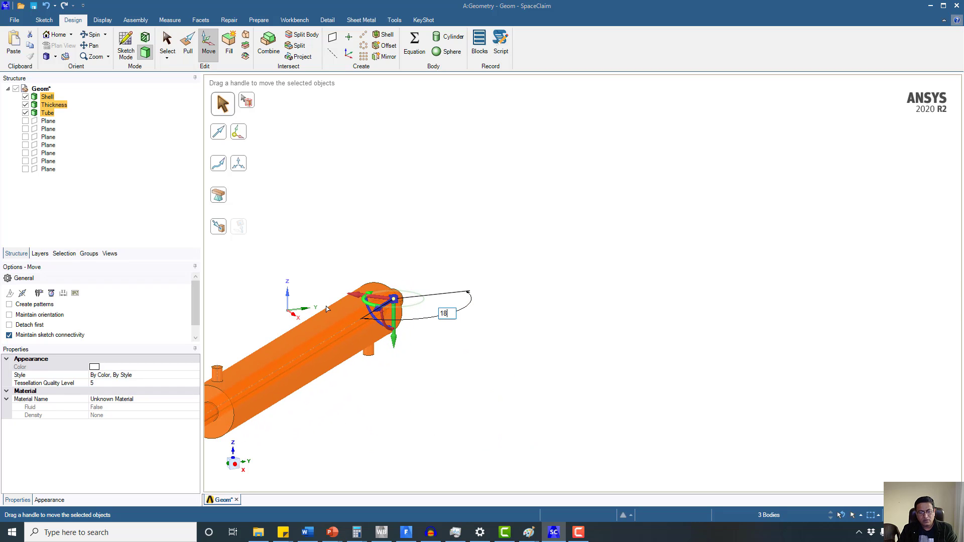
{"action": "key", "text": "Return"}
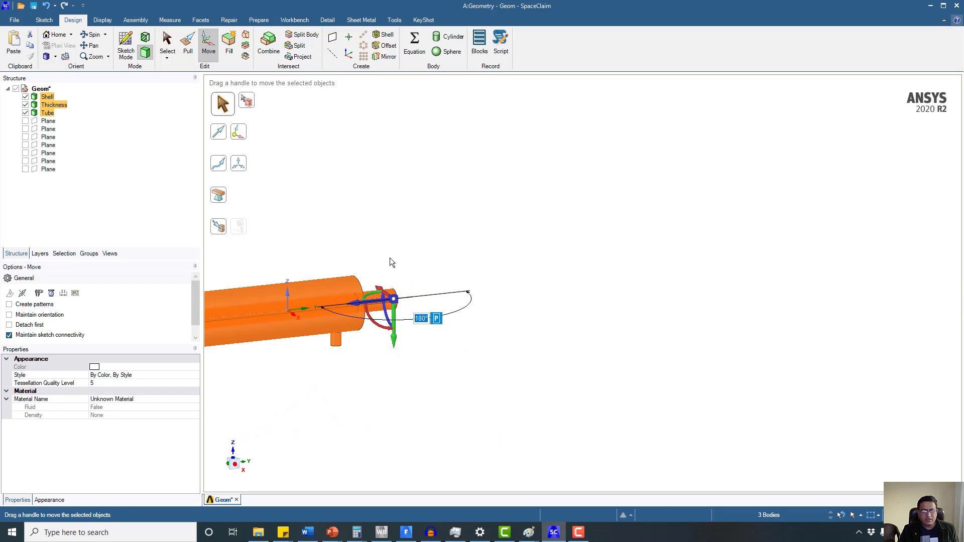
- Examine the positions of the shell nozzles and tube ends on the rotated exchanger from both sides
{"action": "middle_click_drag", "start_coordinate": [390, 257], "coordinate": [687, 251], "text": "ctrl"}
{"action": "left_click", "coordinate": [511, 210]}
{"action": "middle_click_drag", "start_coordinate": [510, 210], "coordinate": [608, 182], "text": "ctrl"}
{"action": "middle_click_drag", "start_coordinate": [486, 222], "coordinate": [543, 221]}
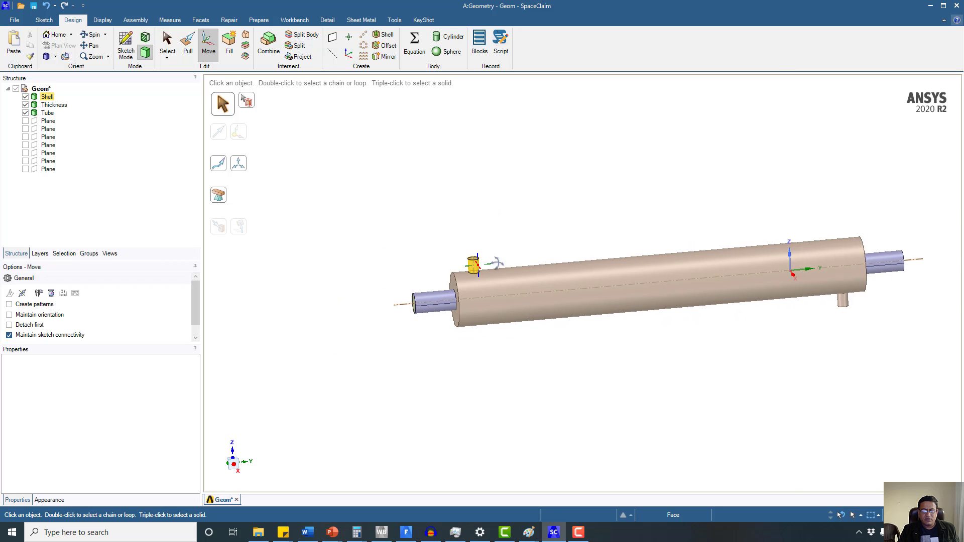
{"action": "middle_click_drag", "start_coordinate": [472, 258], "coordinate": [496, 263]}
{"action": "scroll", "coordinate": [474, 255], "scroll_direction": "up", "scroll_amount": 1}
{"action": "scroll", "coordinate": [474, 255], "scroll_direction": "up", "scroll_amount": 1}
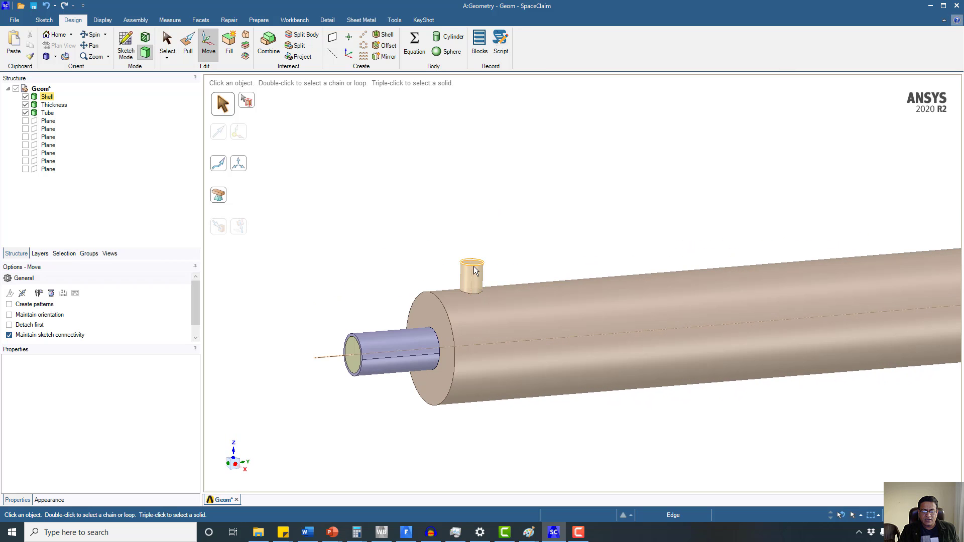
{"action": "scroll", "coordinate": [560, 306], "scroll_direction": "down", "scroll_amount": 2}
{"action": "middle_click_drag", "start_coordinate": [636, 297], "coordinate": [518, 282], "text": "ctrl"}
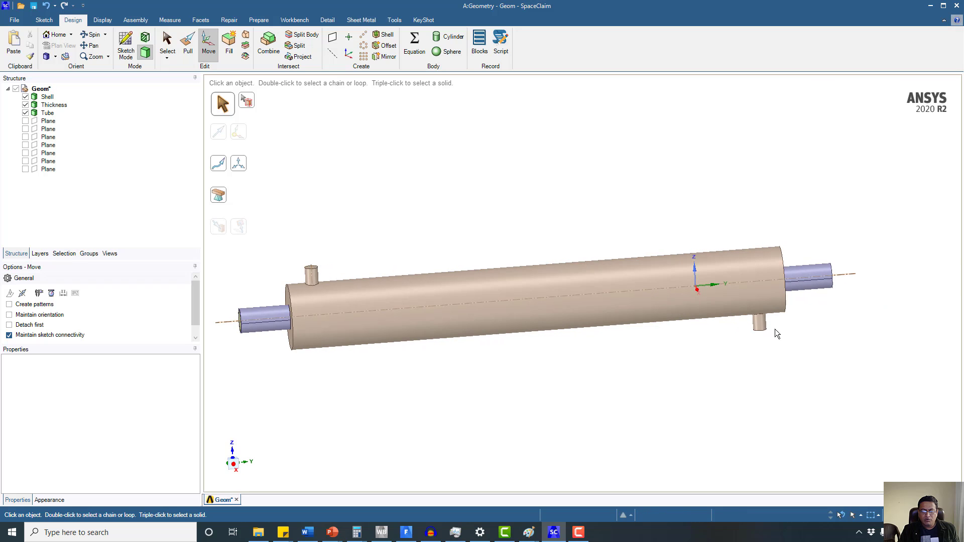
{"action": "middle_click_drag", "start_coordinate": [839, 279], "coordinate": [848, 281]}
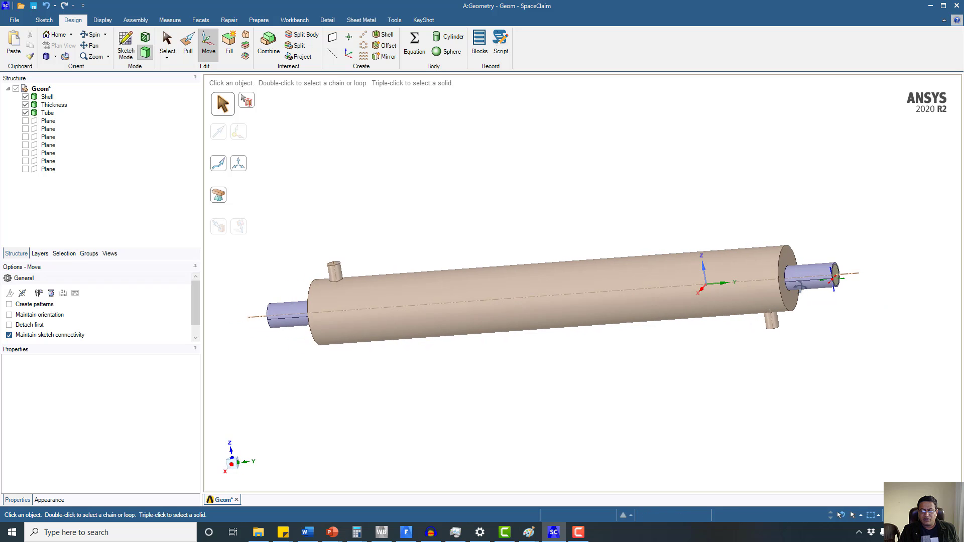
{"action": "middle_click_drag", "start_coordinate": [451, 316], "coordinate": [609, 320]}
{"action": "middle_click_drag", "start_coordinate": [395, 316], "coordinate": [327, 300]}
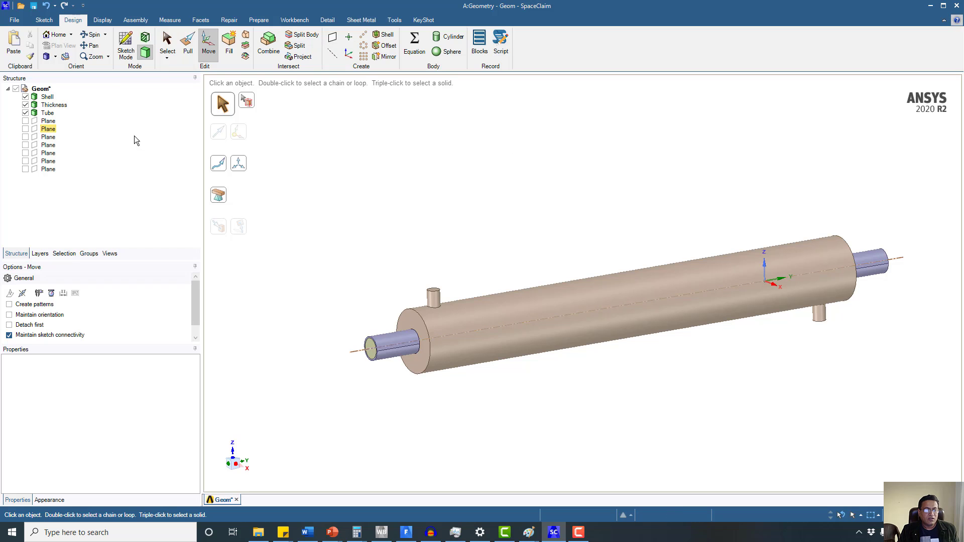
- Sketch a point at the centre of the tube's end face in plan view and finish the sketch
{"action": "left_click", "coordinate": [380, 353]}
{"action": "middle_click_drag", "start_coordinate": [394, 347], "coordinate": [418, 346]}
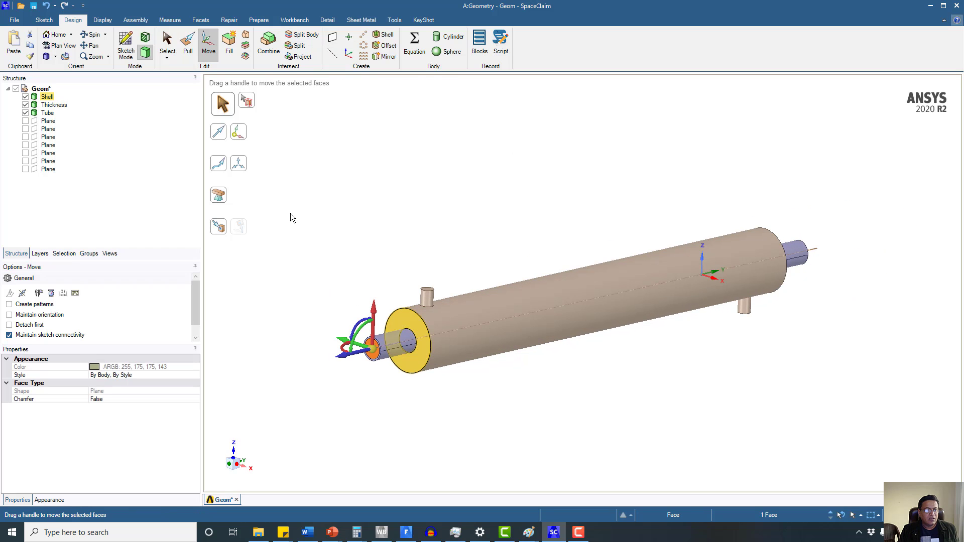
{"action": "left_click", "coordinate": [126, 48]}
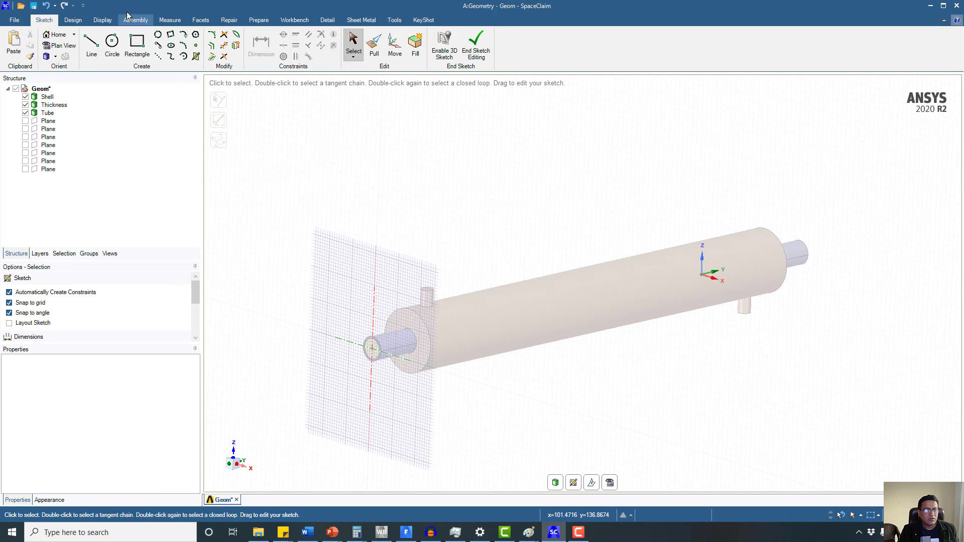
{"action": "left_click", "coordinate": [46, 46]}
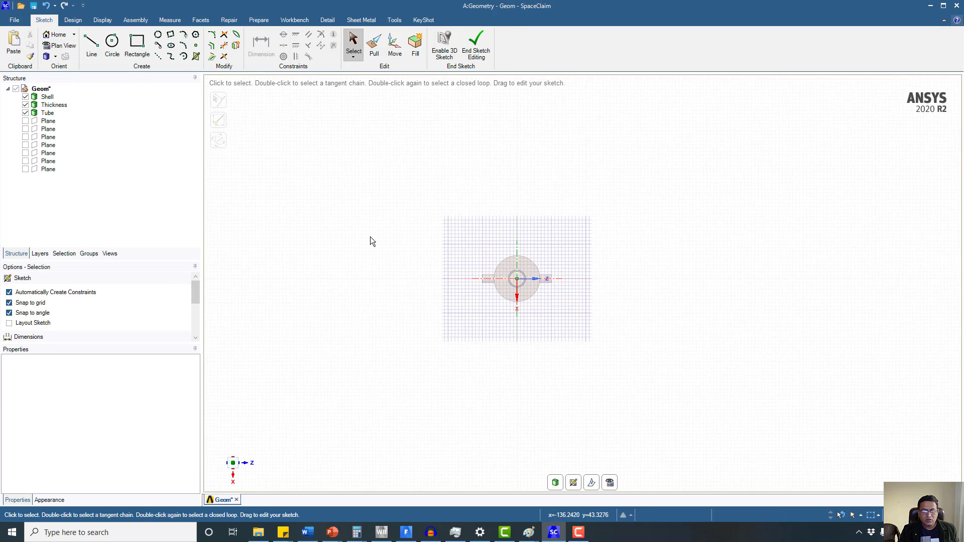
{"action": "left_click", "coordinate": [197, 46]}
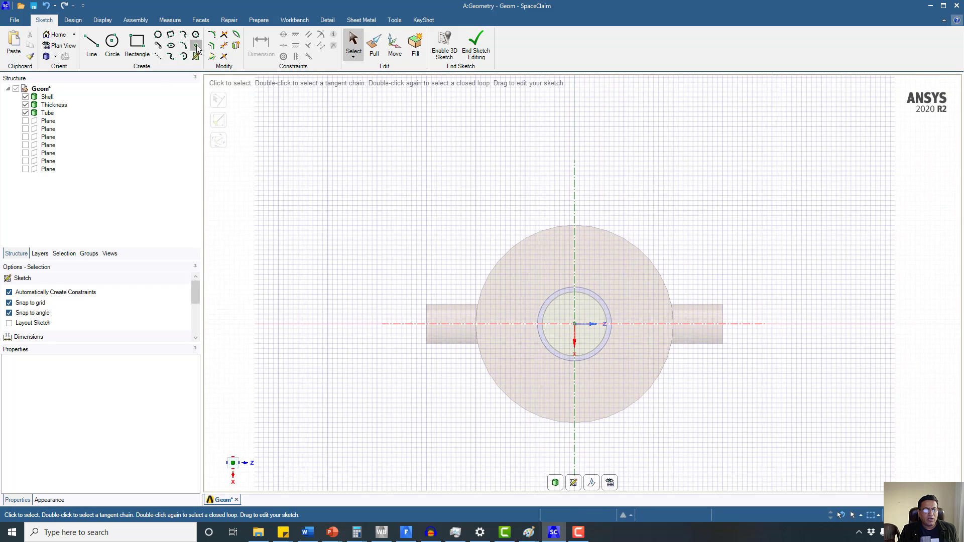
{"action": "left_click", "coordinate": [575, 324]}
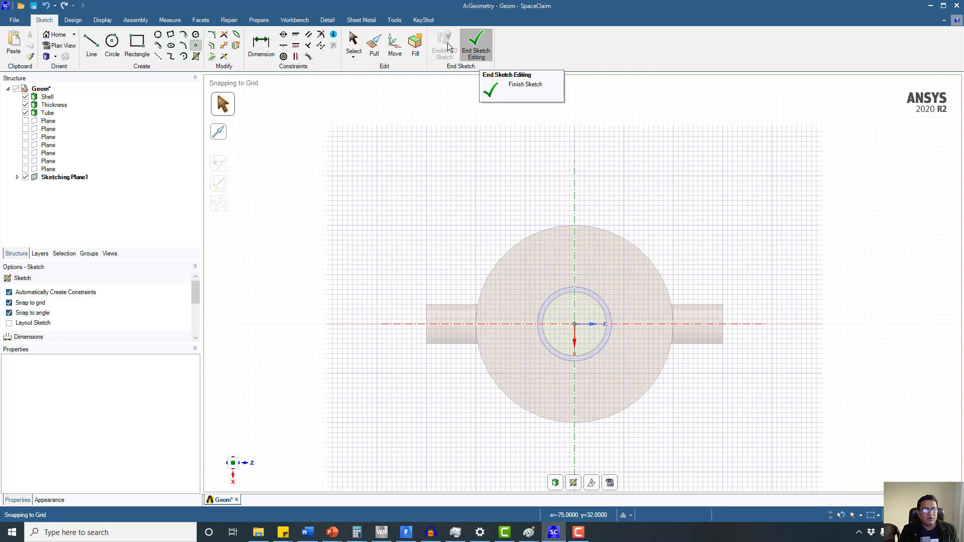
{"action": "left_click", "coordinate": [477, 48]}
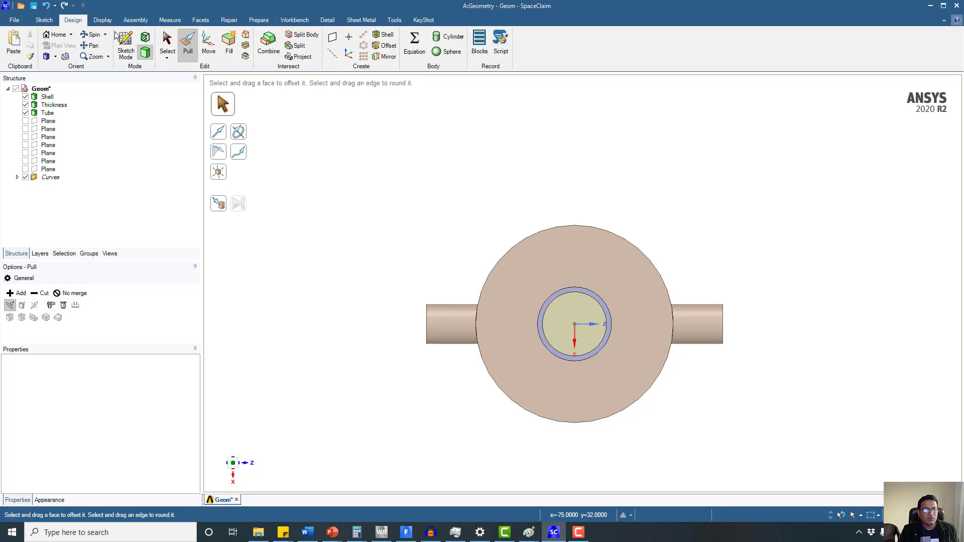
{"action": "key", "text": "h"}
{"action": "middle_click_drag", "start_coordinate": [286, 289], "coordinate": [440, 276], "text": "shift"}
{"action": "scroll", "coordinate": [326, 305], "scroll_direction": "up", "scroll_amount": 5}
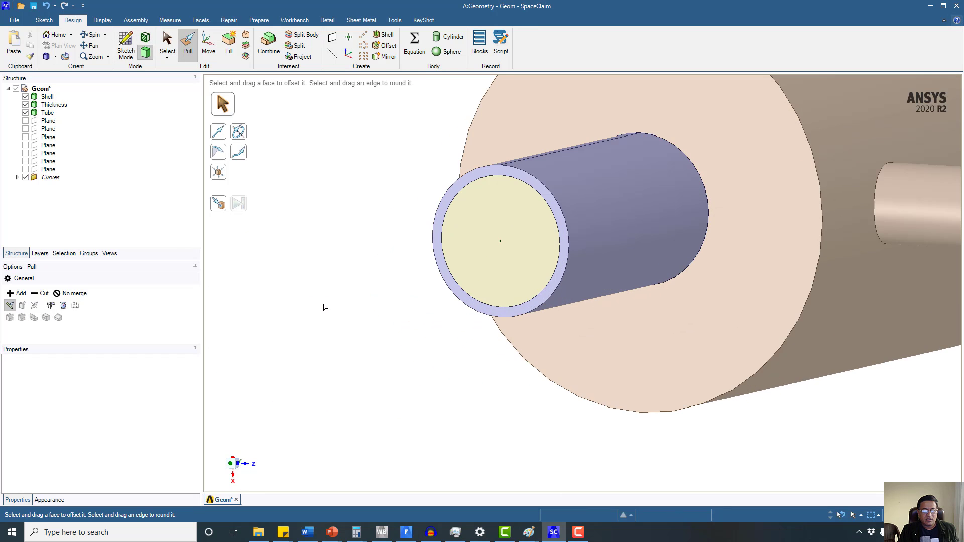
- Create an origin on the sketched point at the centre of the tube's end face
{"action": "key", "text": "s"}
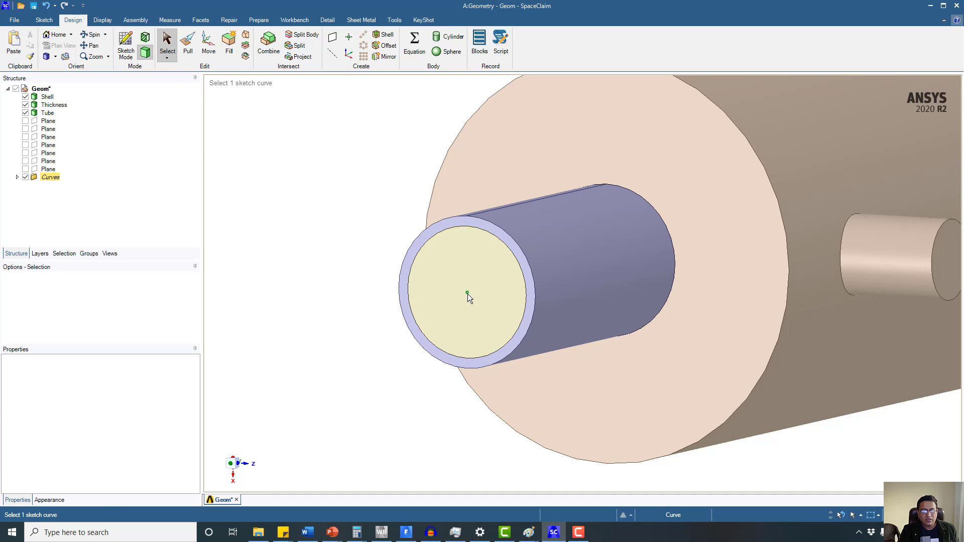
{"action": "middle_click_drag", "start_coordinate": [342, 256], "coordinate": [309, 268], "text": "shift"}
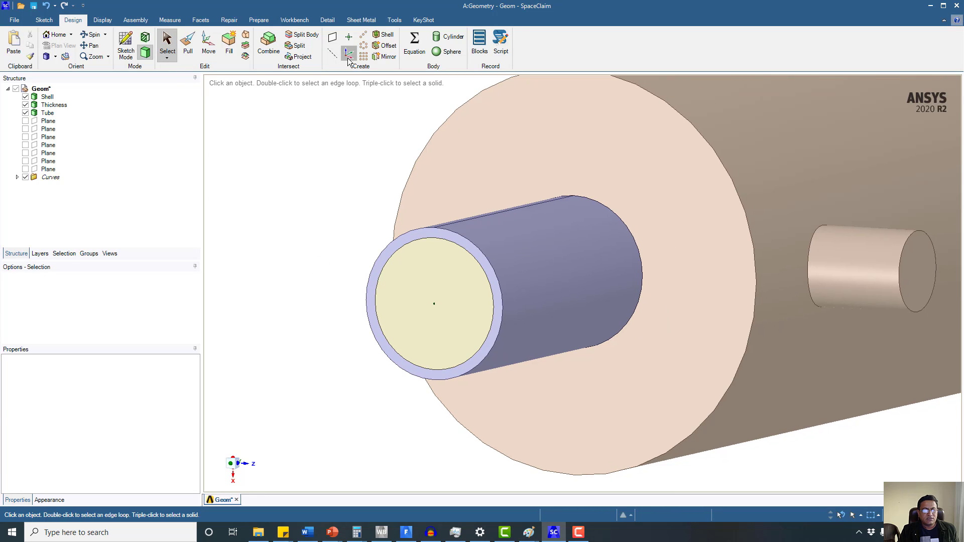
{"action": "left_click", "coordinate": [349, 53]}
{"action": "scroll", "coordinate": [307, 334], "scroll_direction": "down", "scroll_amount": 6}
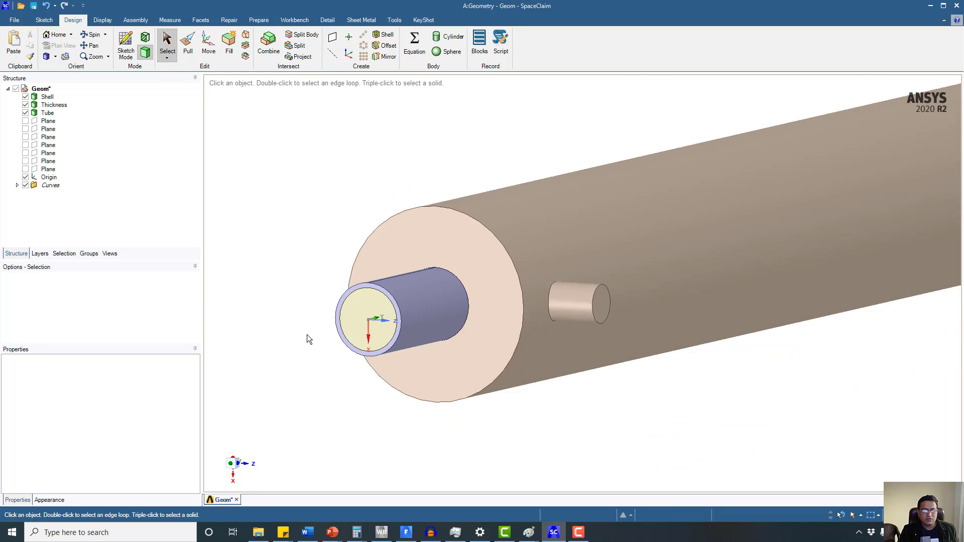
- Start a Move on all bodies, the sketch point and the new origin, anchoring the handle at the tube's end-face origin
{"action": "mouse_move", "coordinate": [306, 336]}
{"action": "middle_mouse_down"}
{"action": "mouse_move", "coordinate": [273, 319]}
{"action": "mouse_move", "coordinate": [277, 331]}
{"action": "mouse_move", "coordinate": [250, 332]}
{"action": "middle_mouse_up"}
{"action": "mouse_move", "coordinate": [250, 332]}
{"action": "middle_mouse_down"}
{"action": "mouse_move", "coordinate": [271, 325]}
{"action": "mouse_move", "coordinate": [212, 323]}
{"action": "middle_mouse_up"}
{"action": "middle_click_drag", "start_coordinate": [308, 325], "coordinate": [431, 274]}
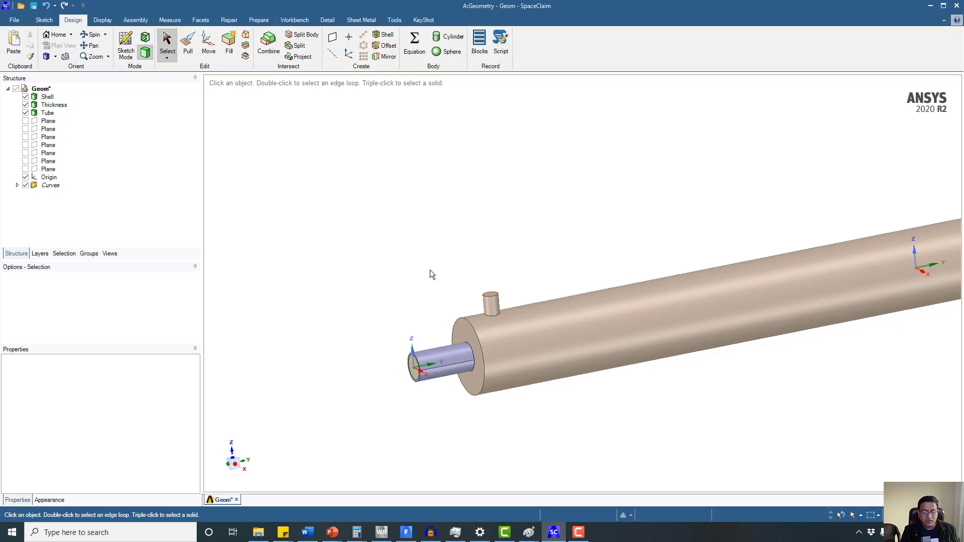
{"action": "key", "text": "ctrl+a"}
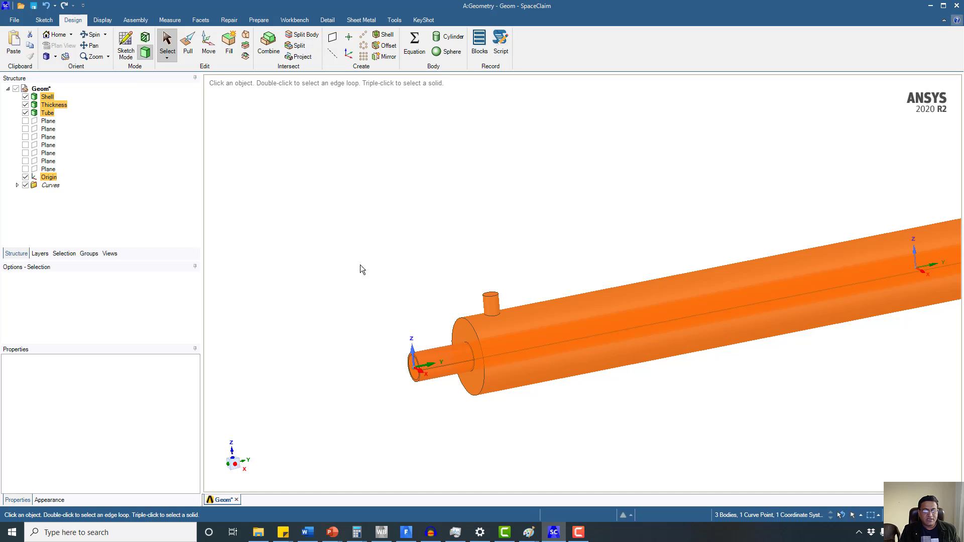
{"action": "left_click", "coordinate": [209, 46]}
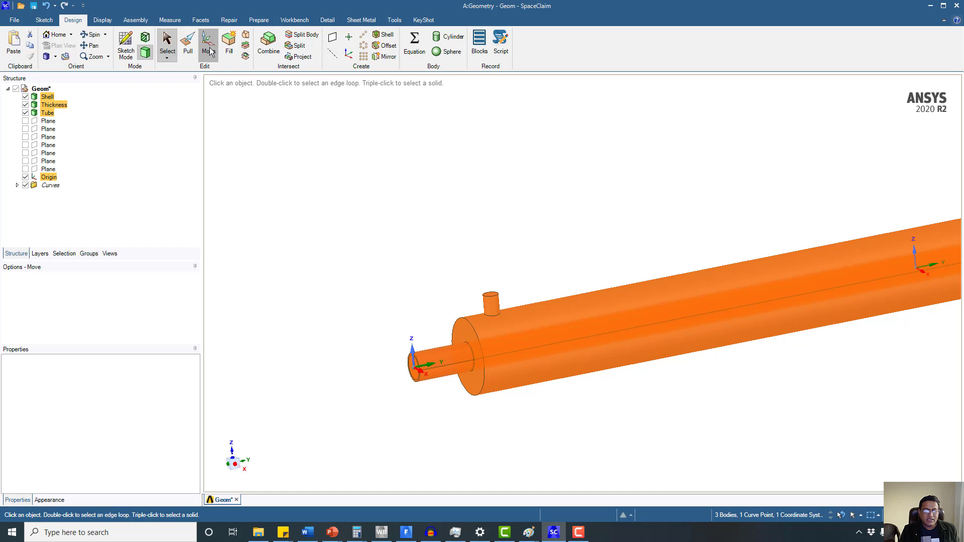
{"action": "middle_click_drag", "start_coordinate": [418, 236], "coordinate": [304, 235], "text": "shift"}
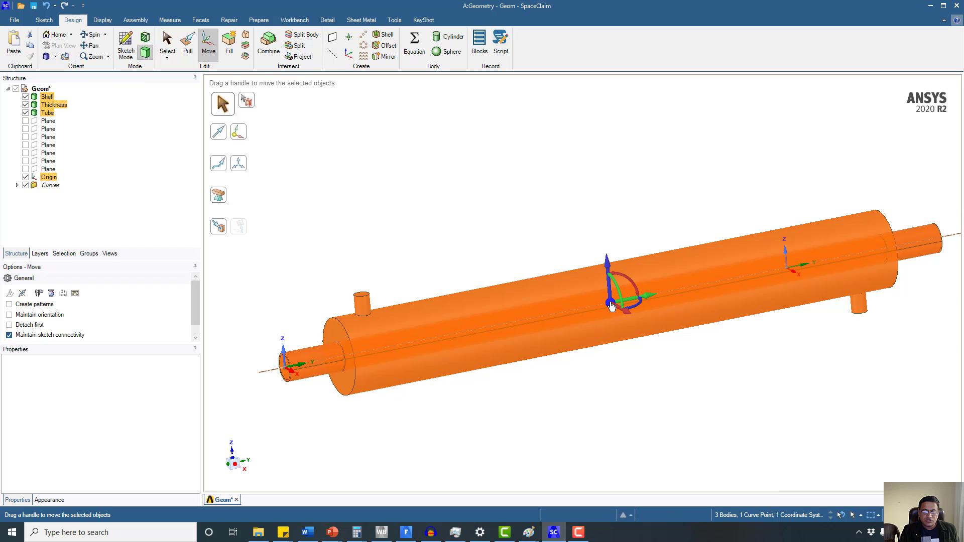
{"action": "left_click_drag", "start_coordinate": [611, 305], "coordinate": [284, 368]}
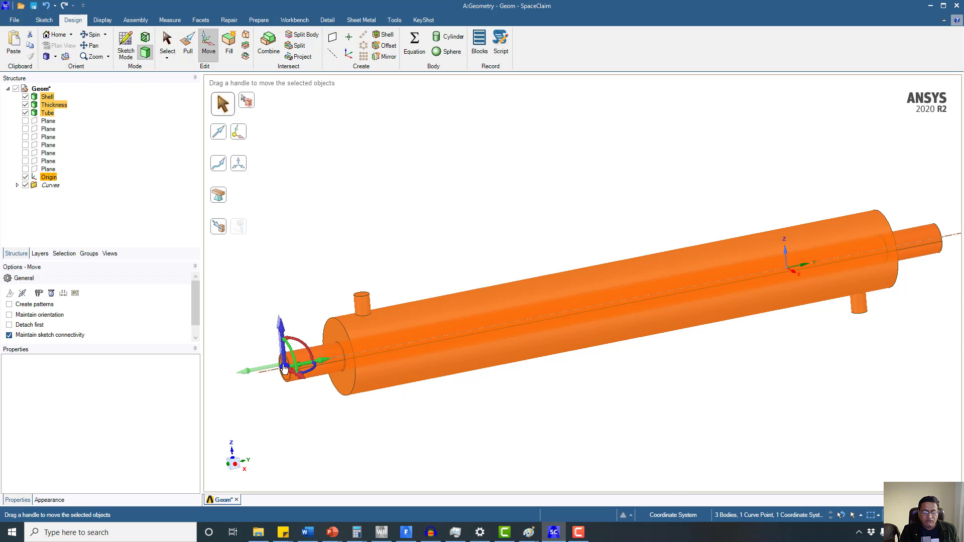
{"action": "middle_click_drag", "start_coordinate": [297, 271], "coordinate": [345, 288]}
{"action": "middle_click_drag", "start_coordinate": [351, 332], "coordinate": [438, 258], "text": "shift"}
{"action": "scroll", "coordinate": [438, 263], "scroll_direction": "up", "scroll_amount": 3}
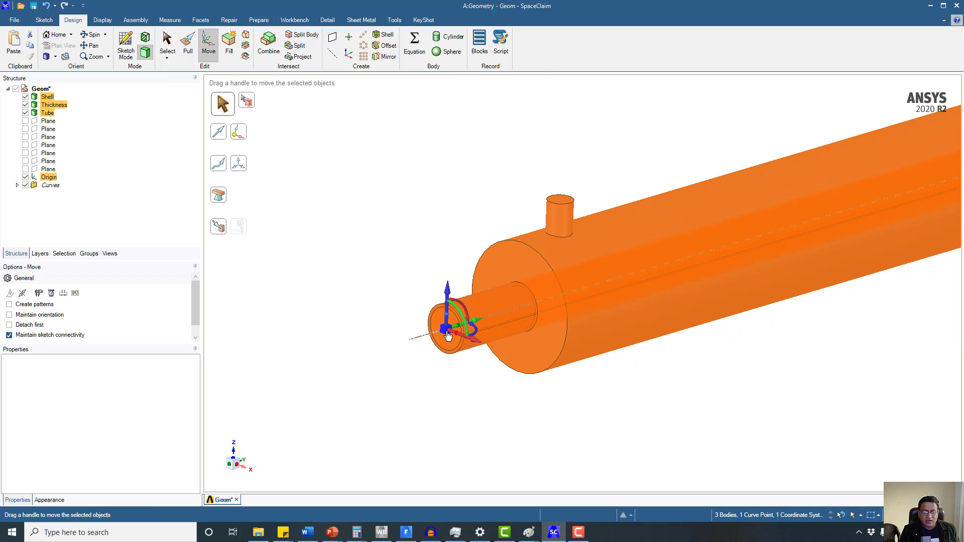
- Use the Move tool's position dimensions to shift the whole exchanger so the anchor sits at Y 0
{"action": "right_click", "coordinate": [449, 335]}
{"action": "left_click", "coordinate": [488, 345]}
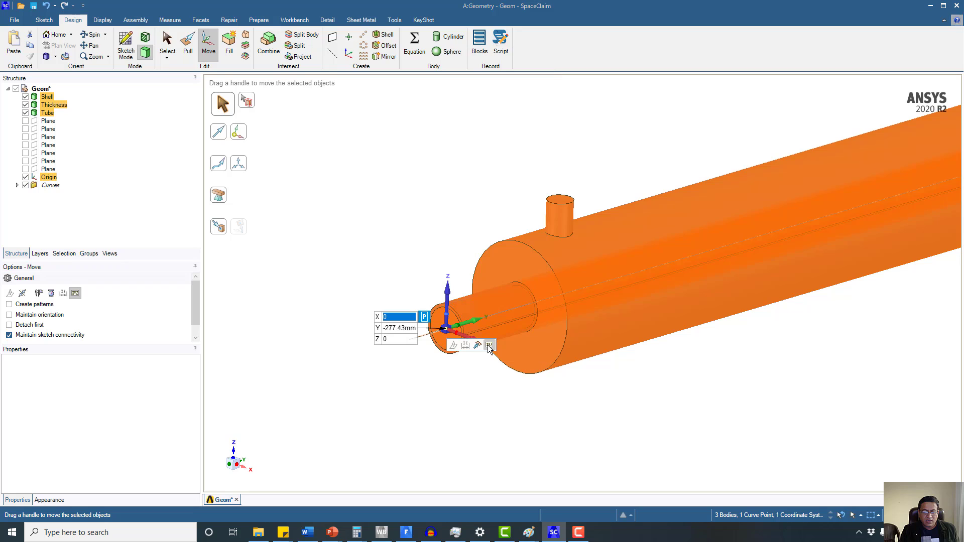
{"action": "left_click", "coordinate": [391, 327]}
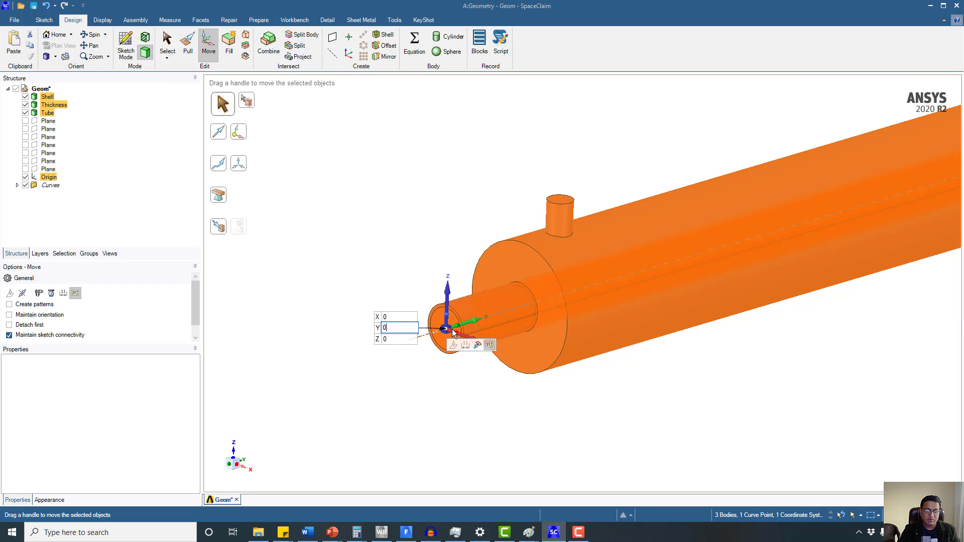
{"action": "double_click", "coordinate": [411, 329]}
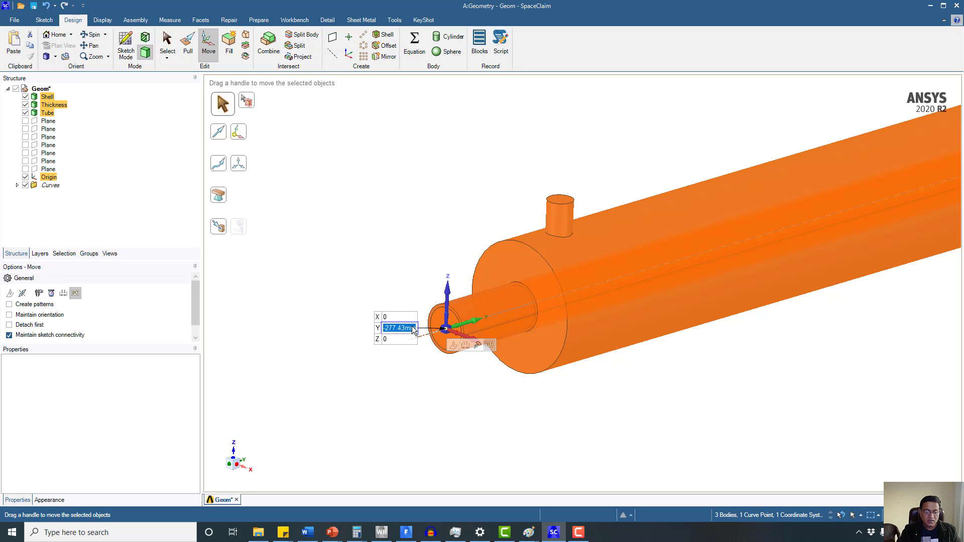
{"action": "type", "text": "1000"}
{"action": "key", "text": "Return"}
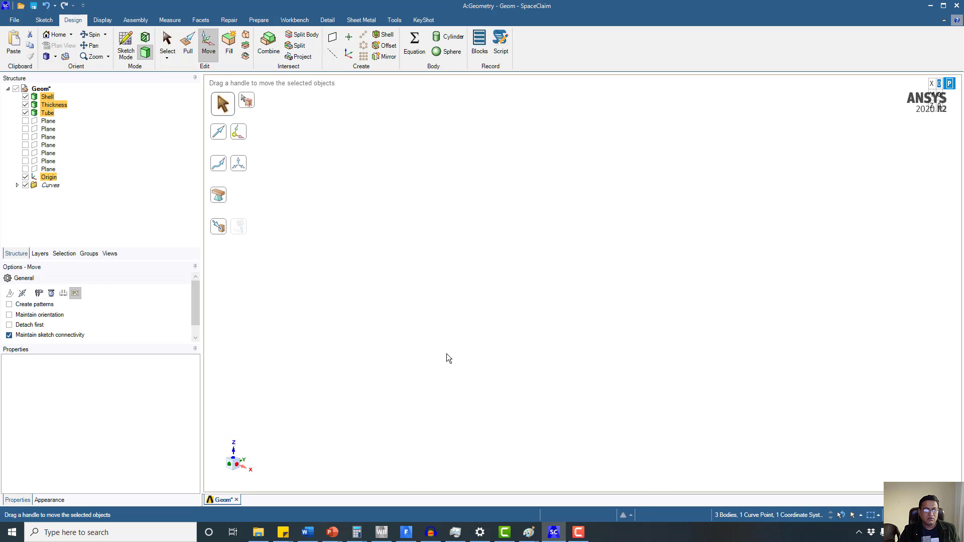
- Check the global coordinates of the point at the centre of the tube's end face on the relocated exchanger
{"action": "left_click", "coordinate": [48, 58]}
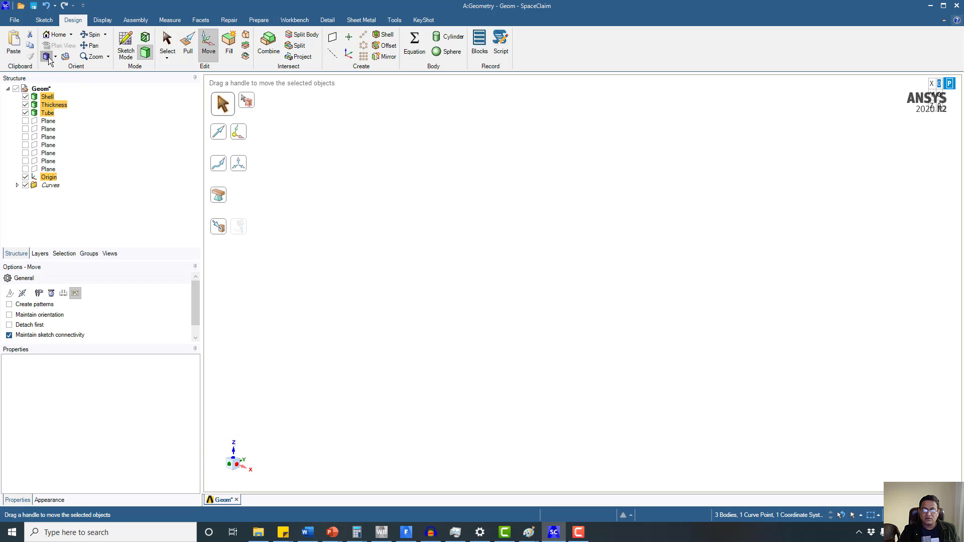
{"action": "middle_click_drag", "start_coordinate": [454, 300], "coordinate": [605, 218]}
{"action": "left_click", "coordinate": [498, 212]}
{"action": "scroll", "coordinate": [527, 236], "scroll_direction": "up", "scroll_amount": 3}
{"action": "scroll", "coordinate": [605, 218], "scroll_direction": "up", "scroll_amount": 3}
{"action": "scroll", "coordinate": [605, 218], "scroll_direction": "up", "scroll_amount": 8}
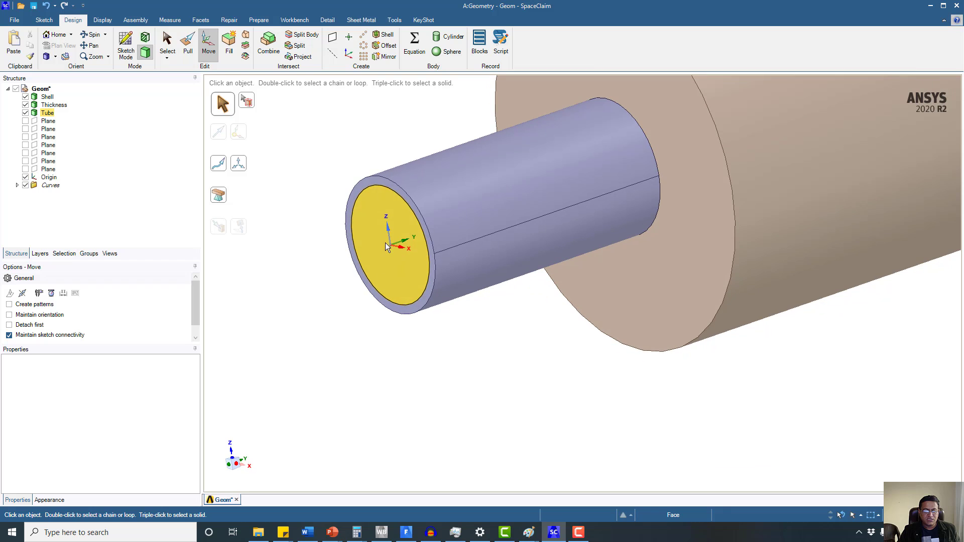
{"action": "left_click", "coordinate": [390, 246]}
{"action": "middle_click_drag", "start_coordinate": [321, 310], "coordinate": [362, 396], "text": "ctrl"}
{"action": "mouse_move", "coordinate": [558, 528]}
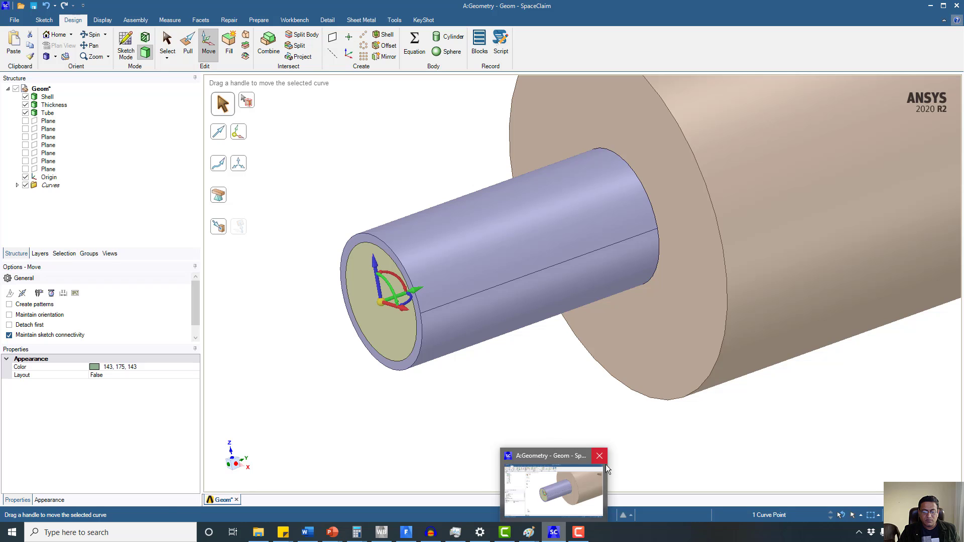
{"action": "left_click", "coordinate": [559, 405]}
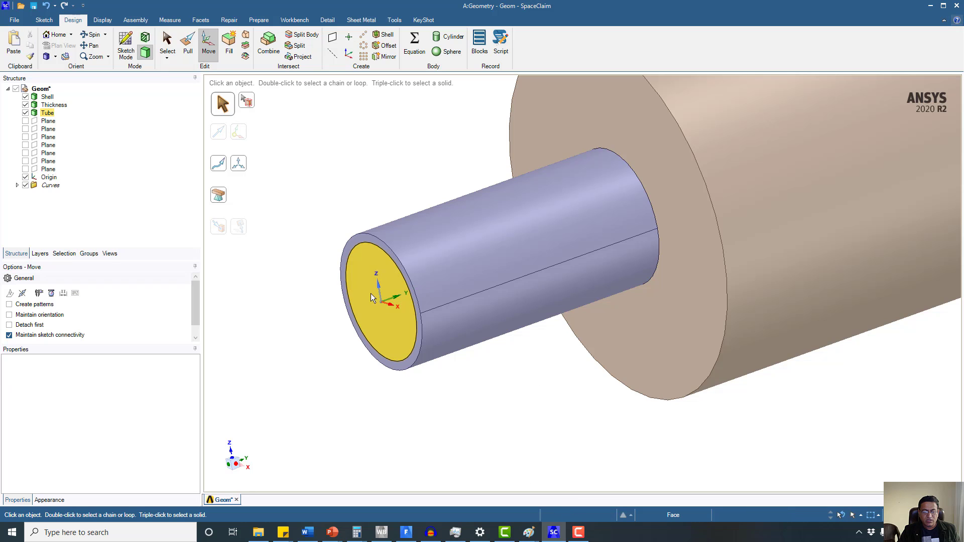
{"action": "left_click", "coordinate": [381, 302]}
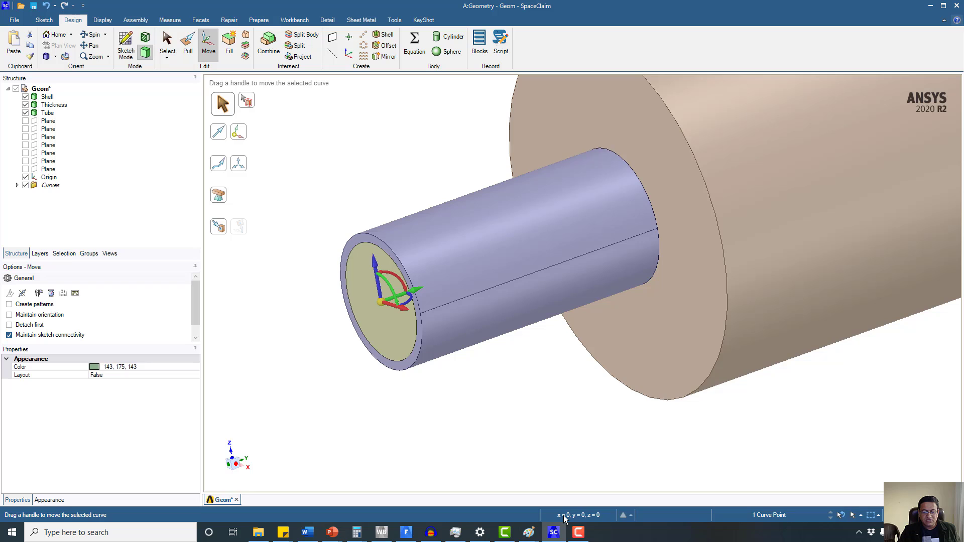
{"action": "middle_click_drag", "start_coordinate": [536, 424], "coordinate": [482, 436], "text": "ctrl"}
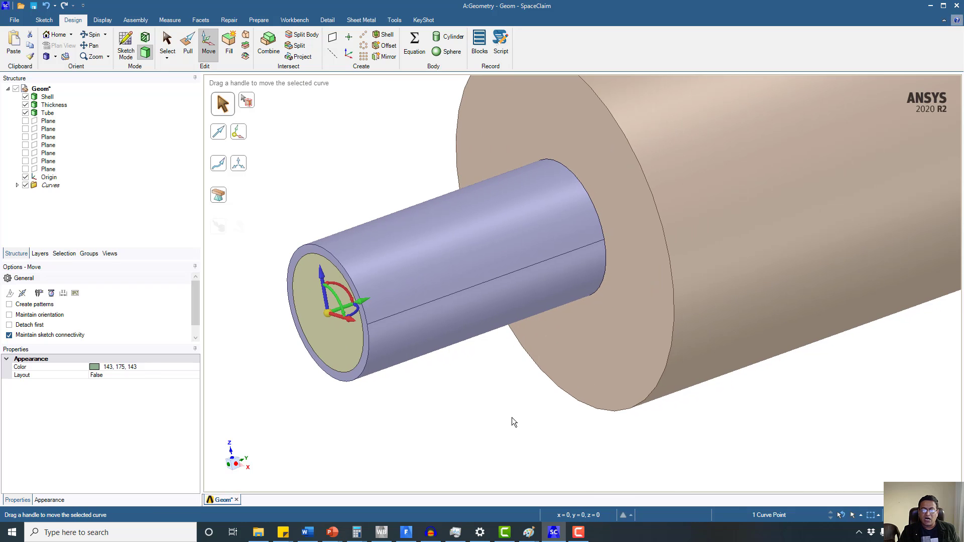